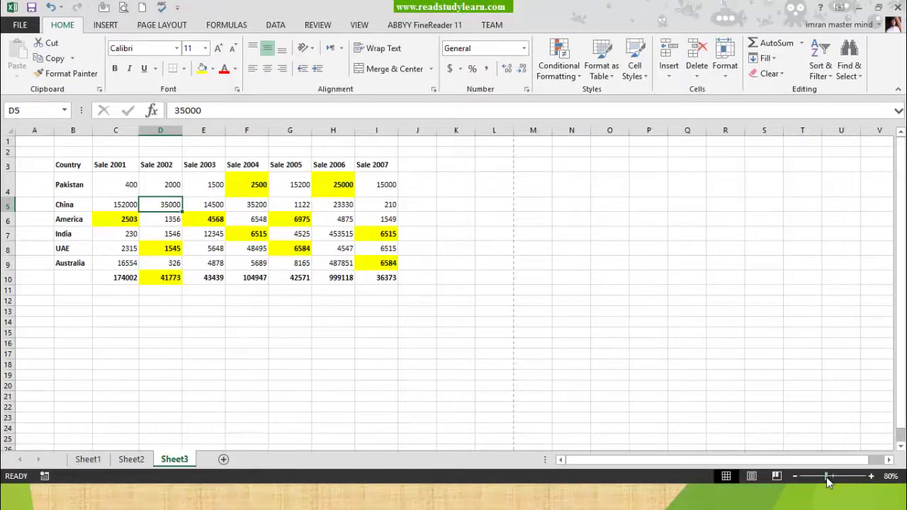
Zoom the Sheet3 worksheet in to 100%.
left_click(827, 480)
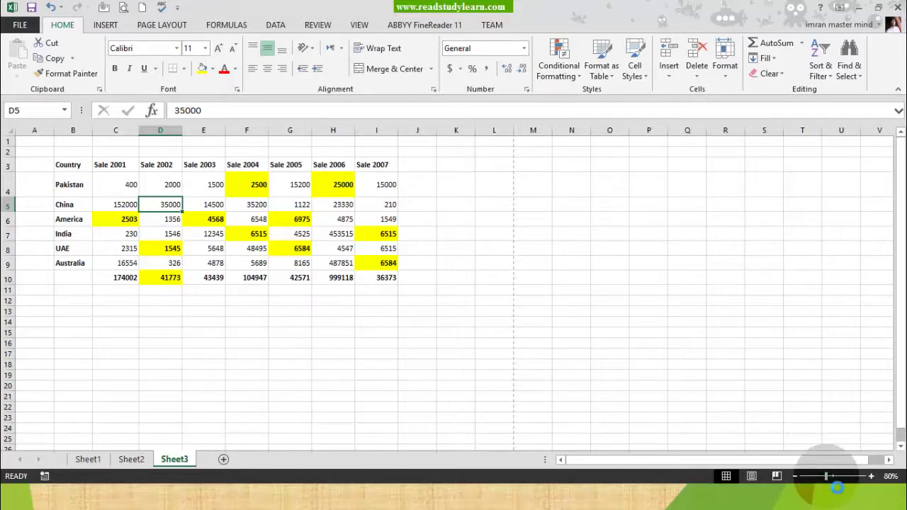
mouse_move(827, 478)
left_mouse_down()
mouse_move(844, 480)
mouse_move(833, 482)
left_mouse_up()
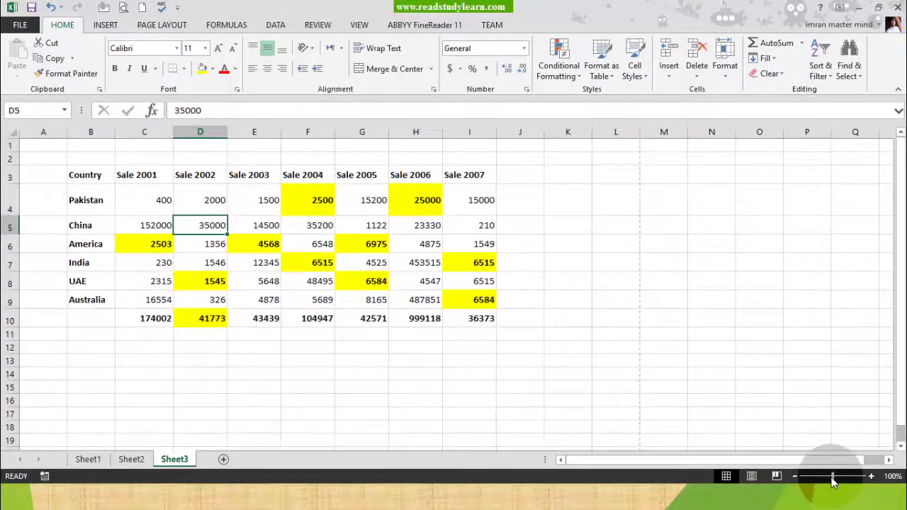
Set a custom magnification of 58% for the Sheet3 worksheet.
left_click(892, 476)
left_click_drag(225, 126, 655, 151)
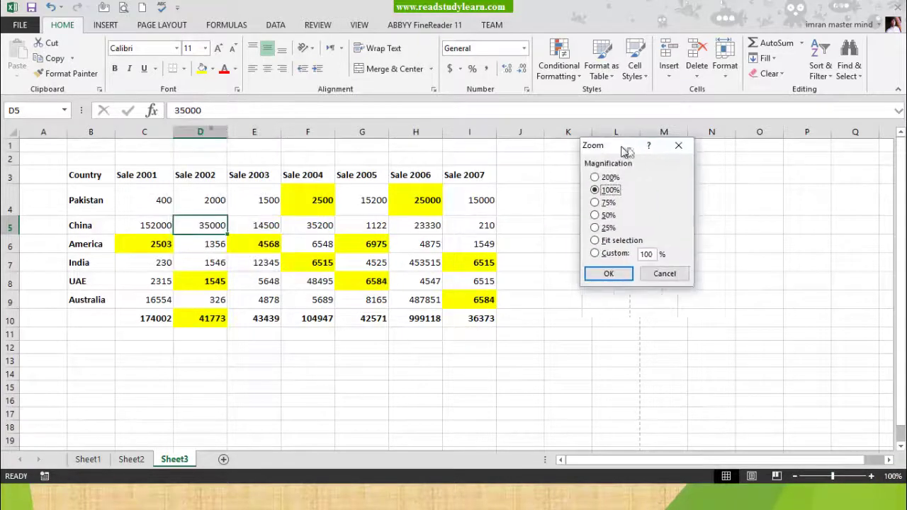
left_click(605, 253)
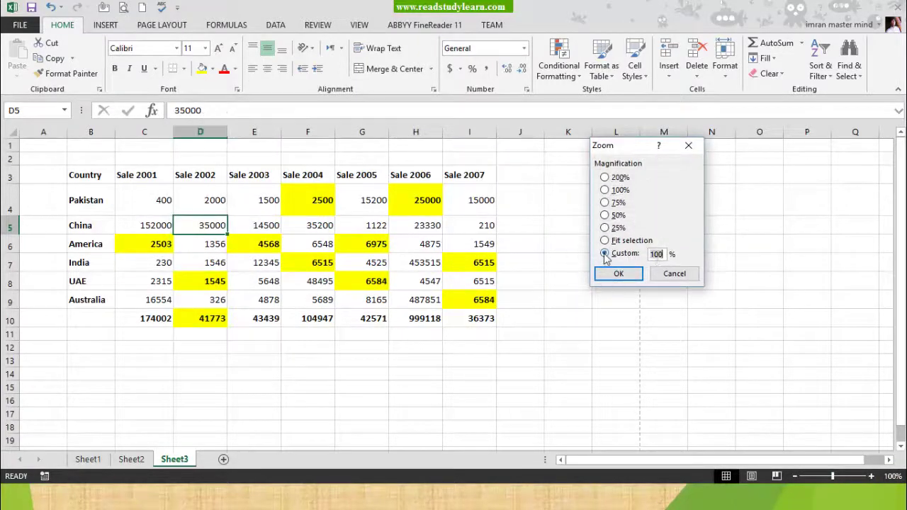
left_click(663, 258)
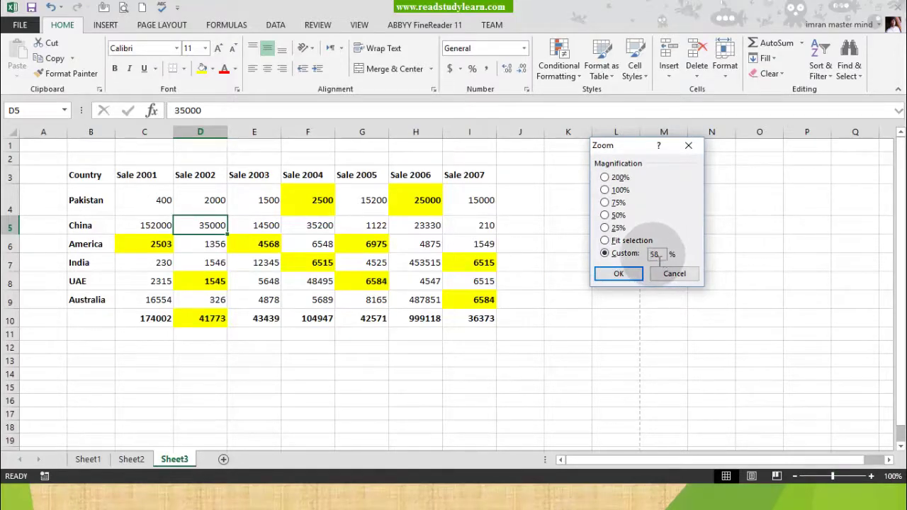
left_click(618, 273)
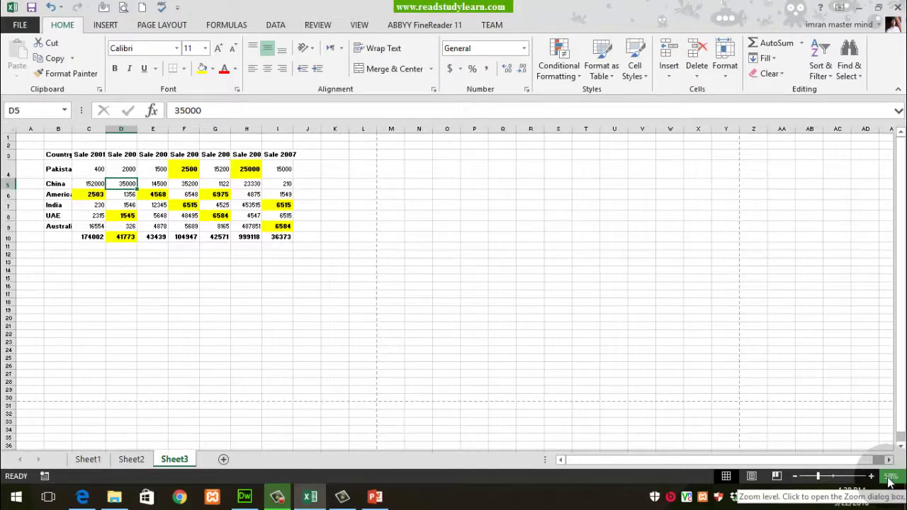
Change the Sheet3 worksheet's magnification to the preset 200%.
left_click(889, 477)
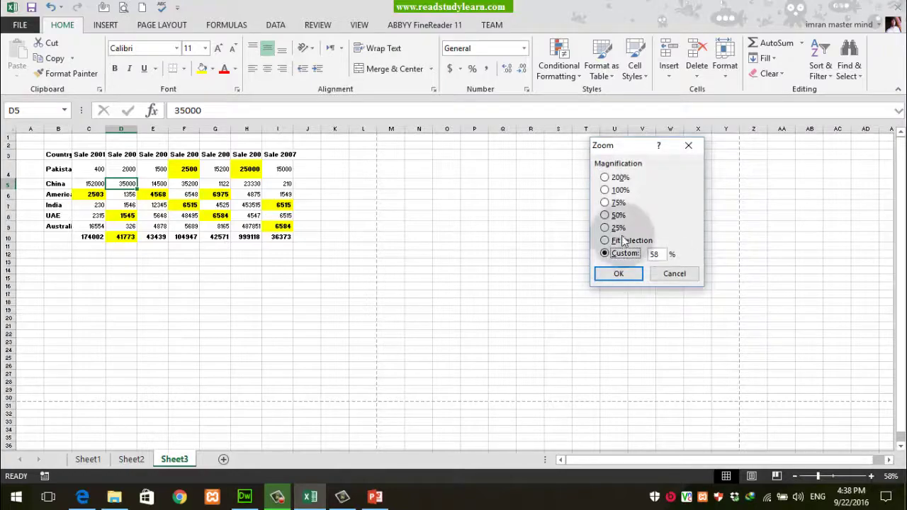
left_click(606, 228)
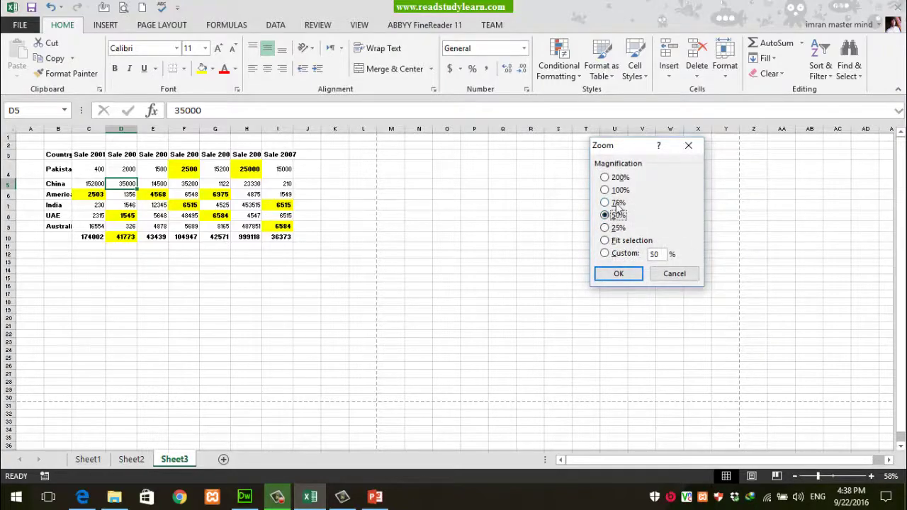
left_click(619, 272)
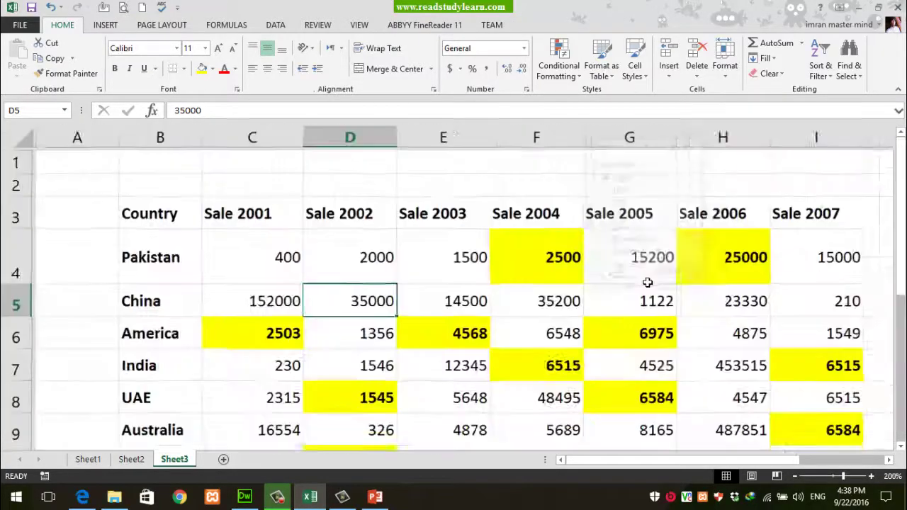
Set the Sheet3 worksheet's magnification back to the preset 100%.
left_click(887, 477)
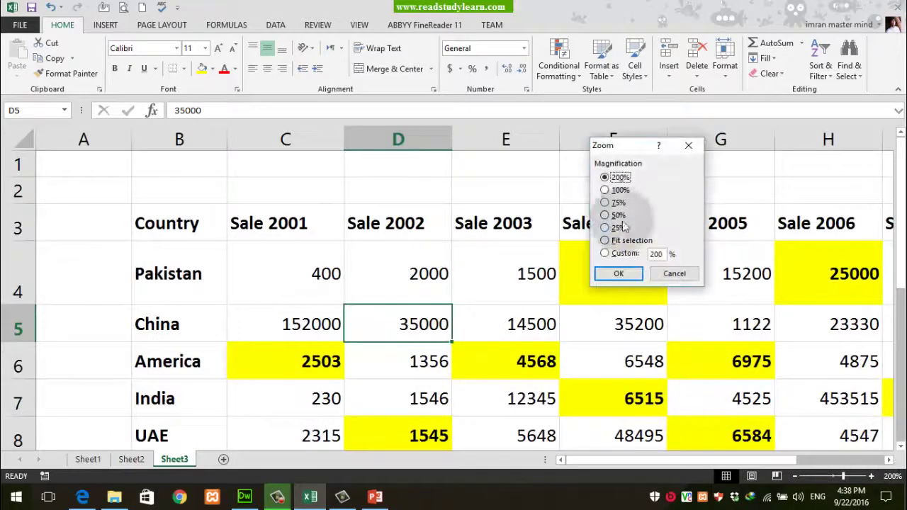
left_click(608, 186)
left_click(619, 272)
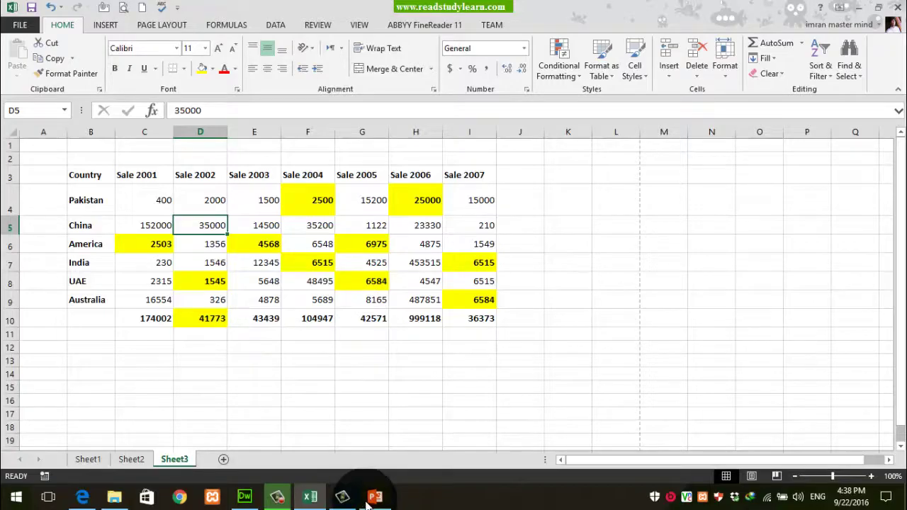
Look at the Manipulating Worksheets slide in PowerPoint and return to the Excel workbook.
mouse_move(370, 500)
left_click(370, 453)
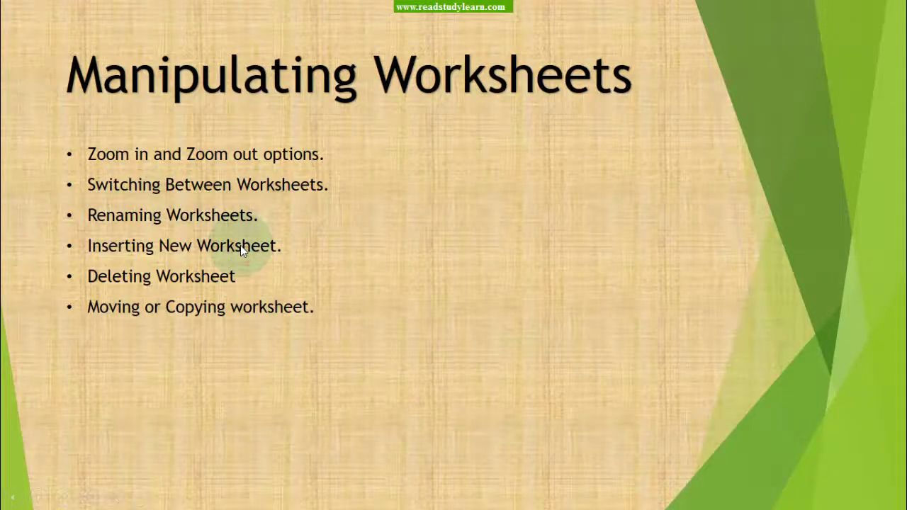
key("alt+Tab")
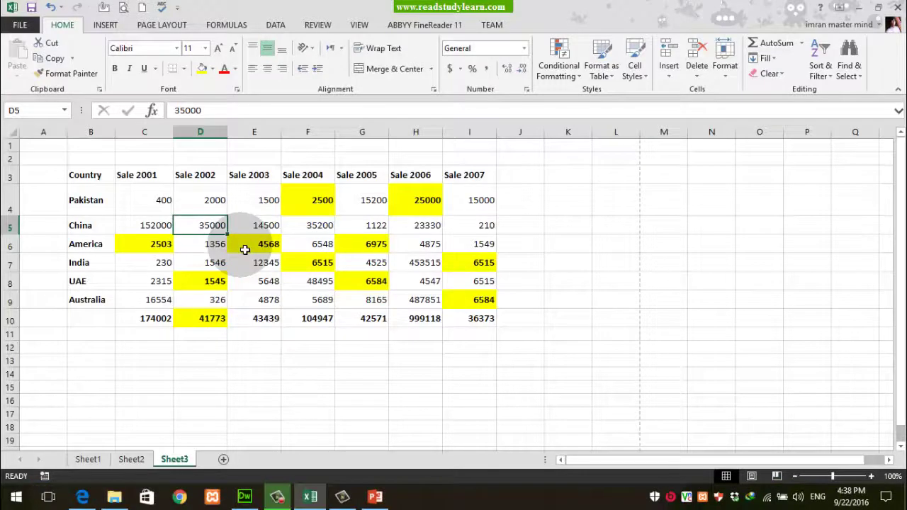
Switch back and forth among Sheet1, Sheet2 and Sheet3 to view each worksheet, finishing on Sheet3.
left_click(86, 459, "ctrl")
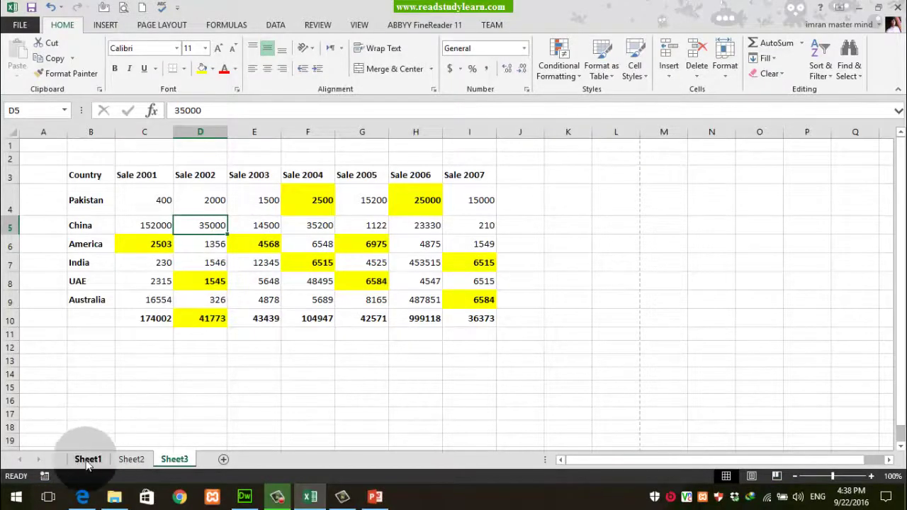
left_click(177, 460)
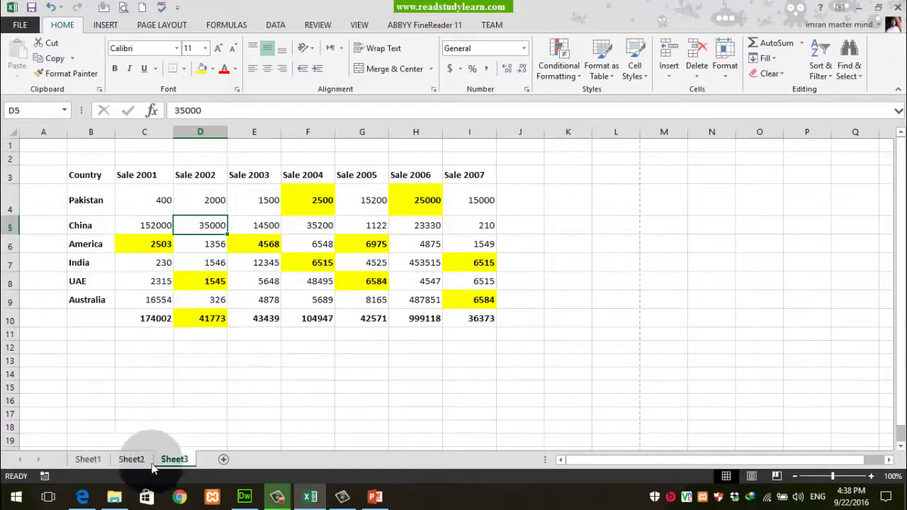
left_click(131, 459, "ctrl")
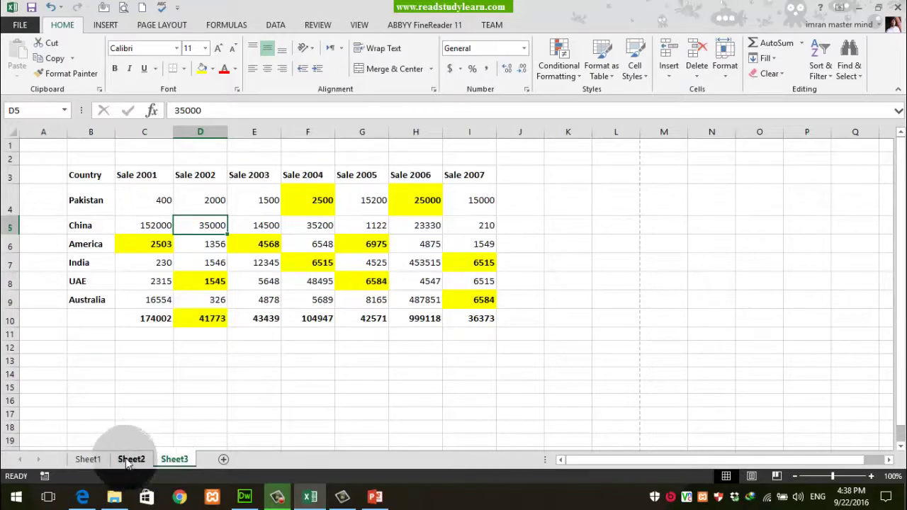
left_click(126, 461)
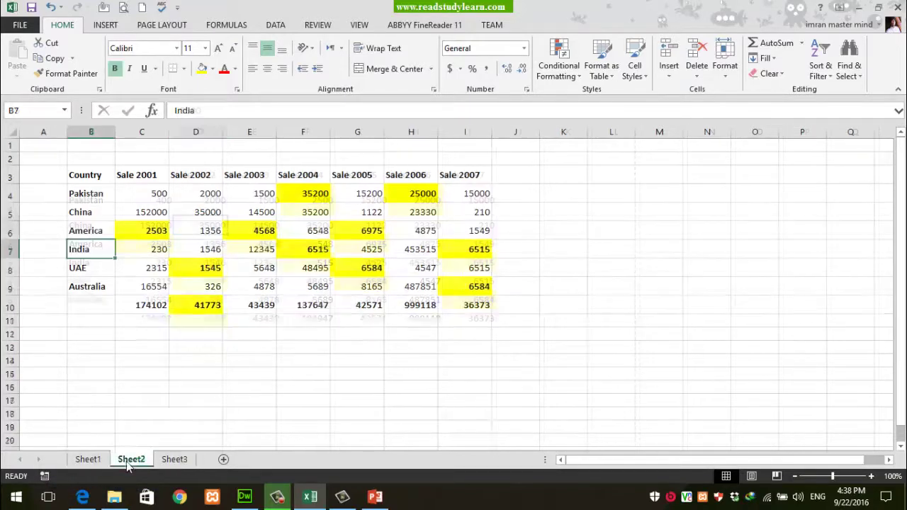
left_click(86, 460)
left_click(127, 459)
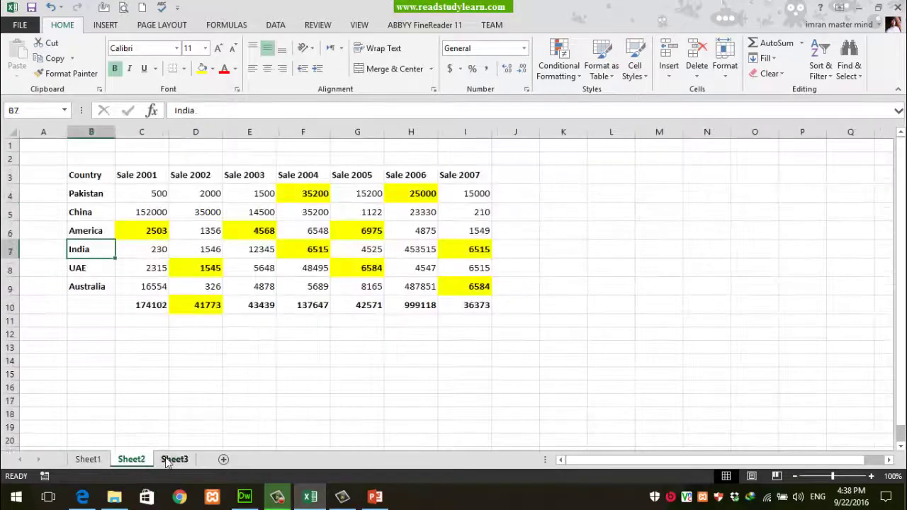
left_click(173, 459)
left_click(78, 460)
left_click(131, 459)
left_click(174, 459)
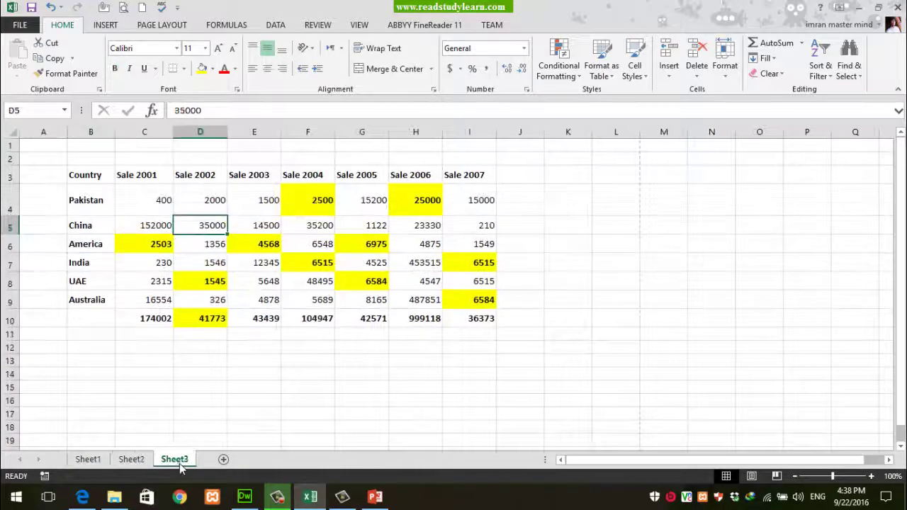
left_click(131, 459)
left_click(80, 461)
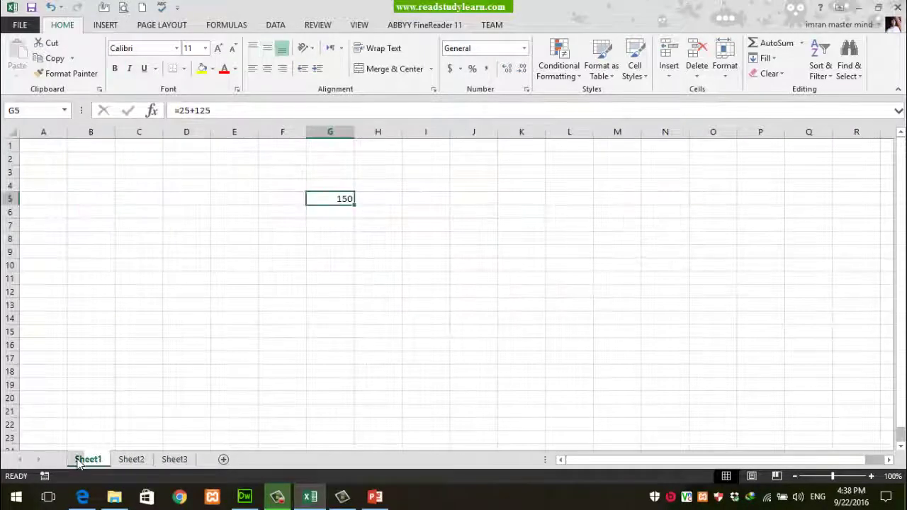
left_click(131, 461)
left_click(175, 461)
left_click(131, 462)
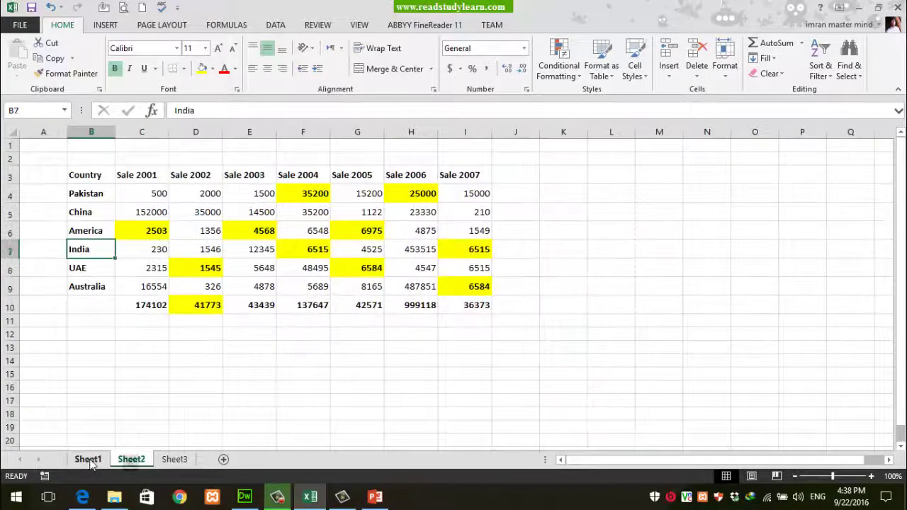
left_click(87, 461)
left_click(174, 459)
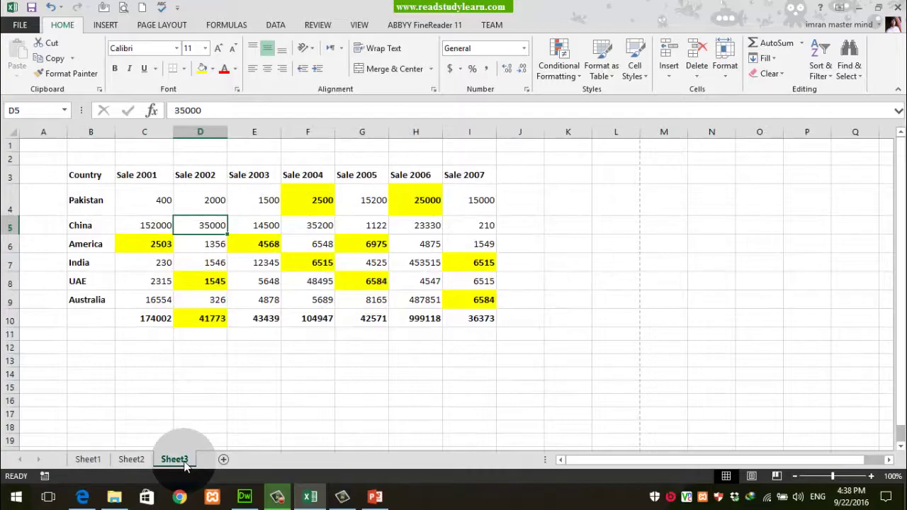
Cycle repeatedly through the previous and next worksheets of the workbook, finishing on Sheet2.
key("ctrl+Page_Up")
key("ctrl+Page_Up")
key("ctrl+Page_Down")
key("ctrl+Page_Down")
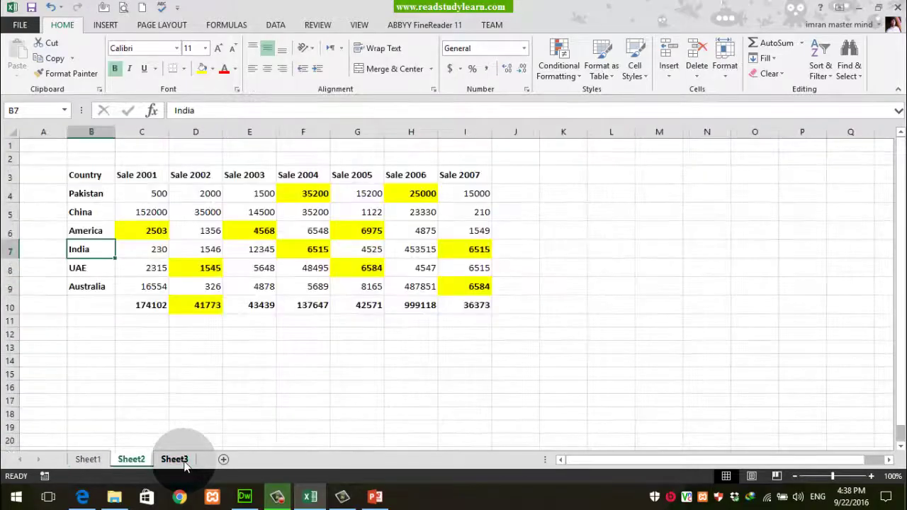
key("ctrl+Page_Up")
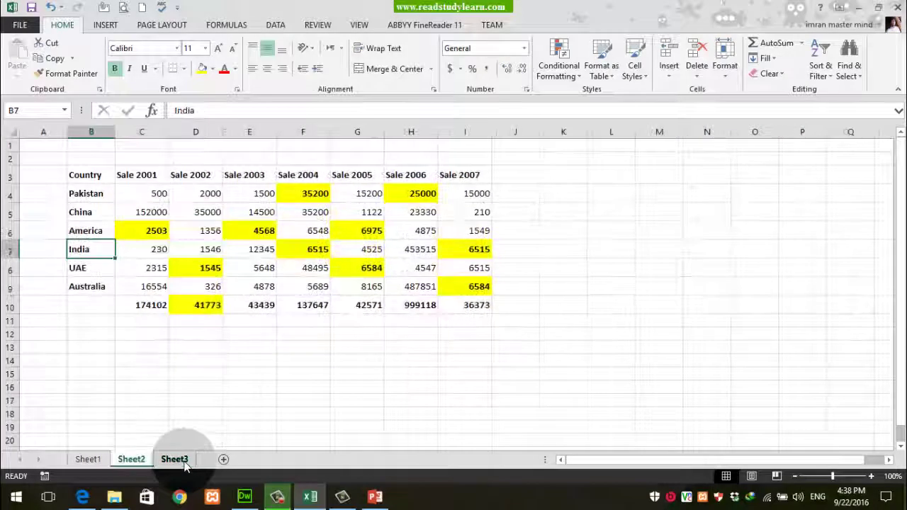
key("ctrl+Page_Up")
key("ctrl+Page_Down")
key("ctrl+Page_Down")
key("ctrl+Page_Up")
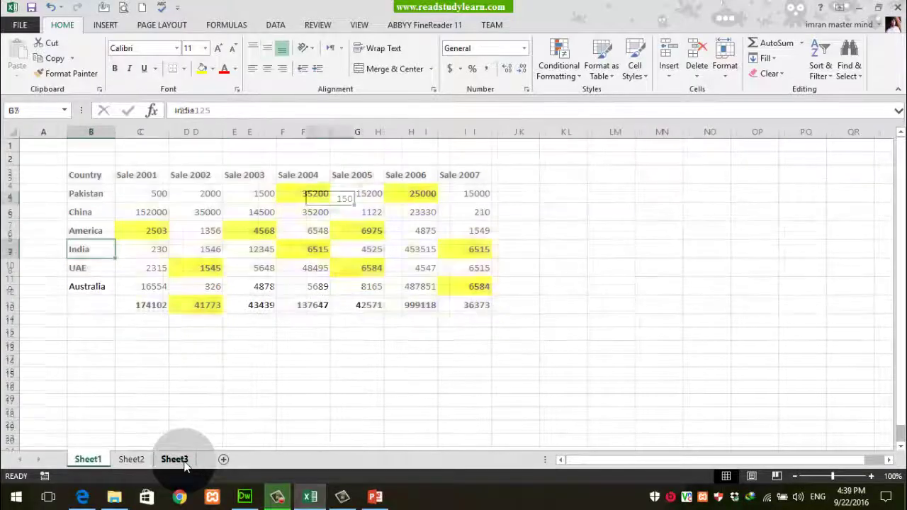
key("ctrl+Page_Down")
key("ctrl+Page_Up")
key("ctrl+Page_Up")
key("ctrl+Page_Down")
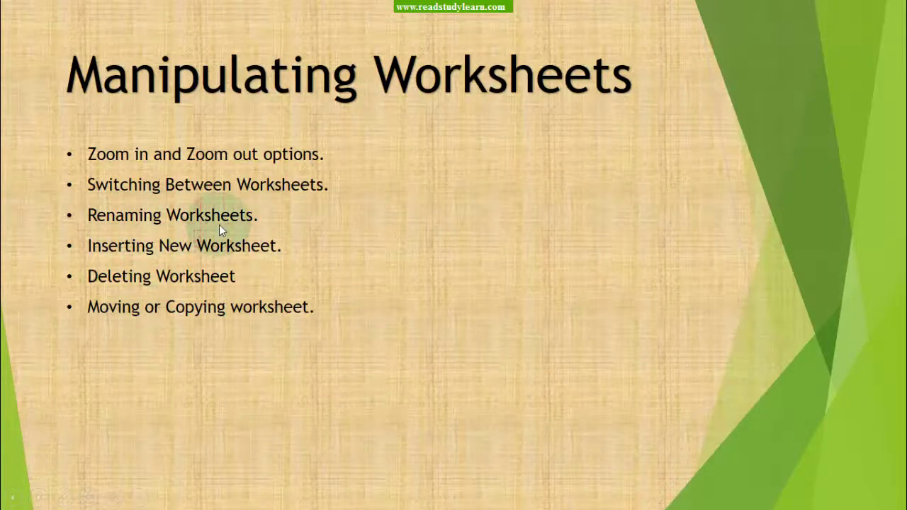
Return to Excel from the presentation slide and rename the Sheet2 worksheet as Test.
key("alt+Tab")
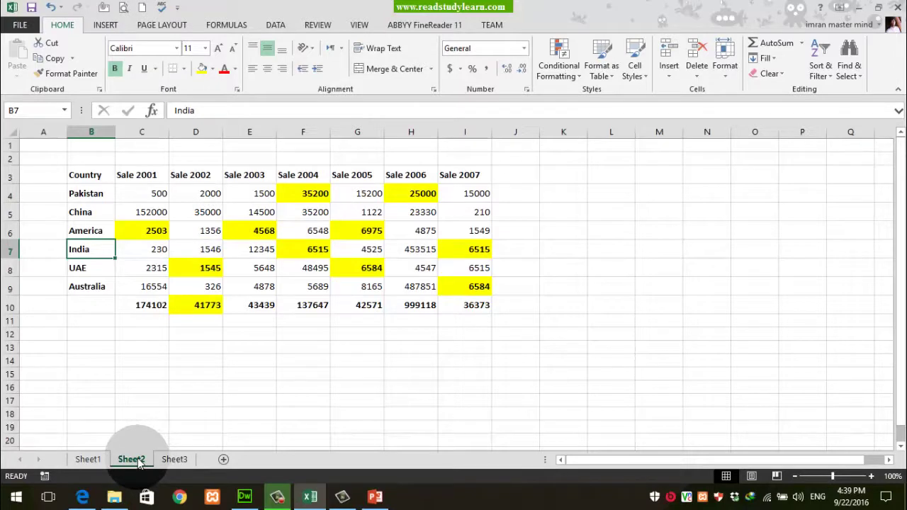
right_click(140, 462)
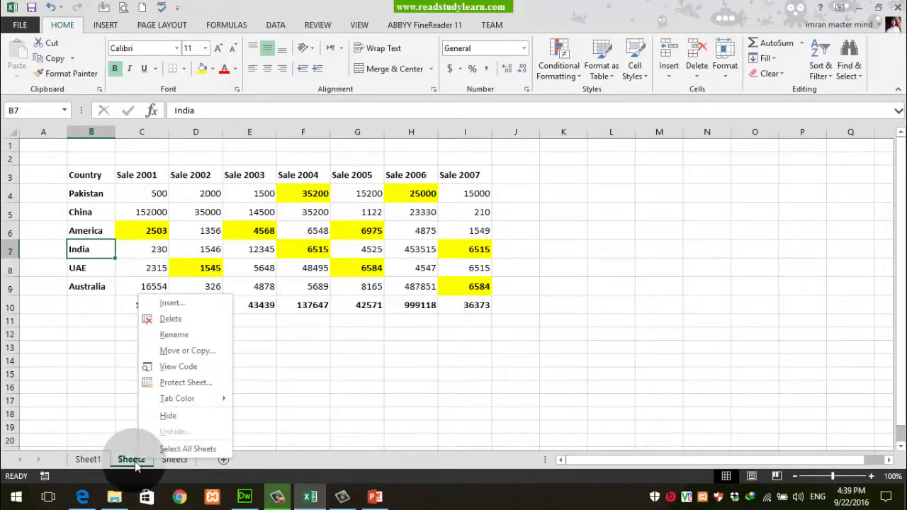
left_click(179, 338)
left_click(184, 343)
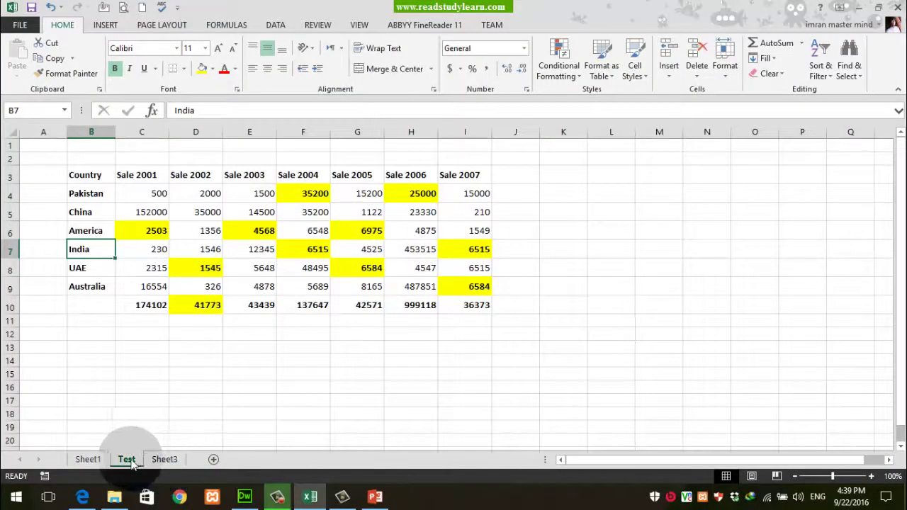
Insert a new blank worksheet between the Test and Sheet3 worksheets.
right_click(131, 462)
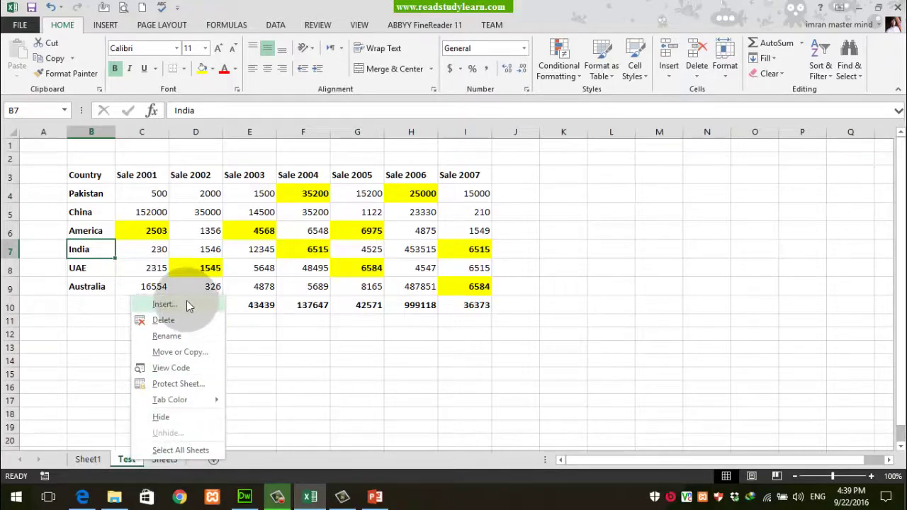
left_click(246, 467)
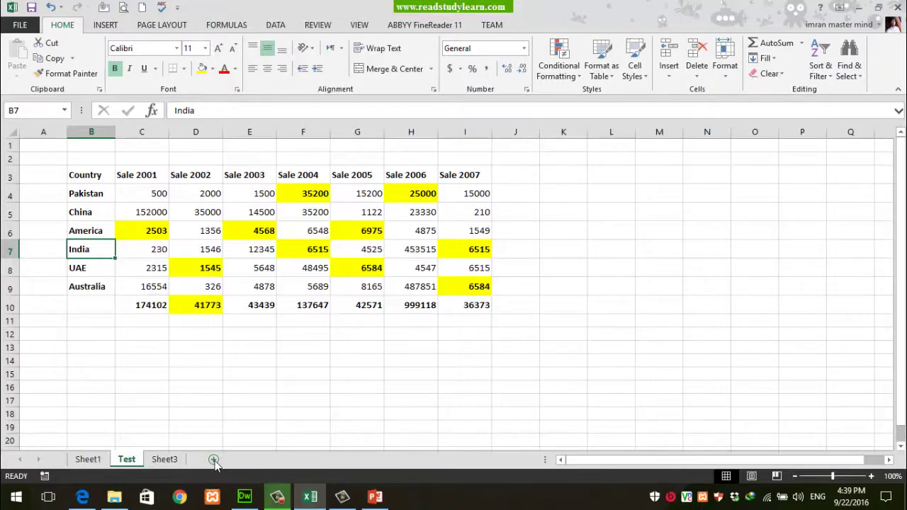
left_click(214, 459)
mouse_move(165, 463)
left_mouse_down()
mouse_move(187, 459)
mouse_move(164, 469)
left_mouse_up()
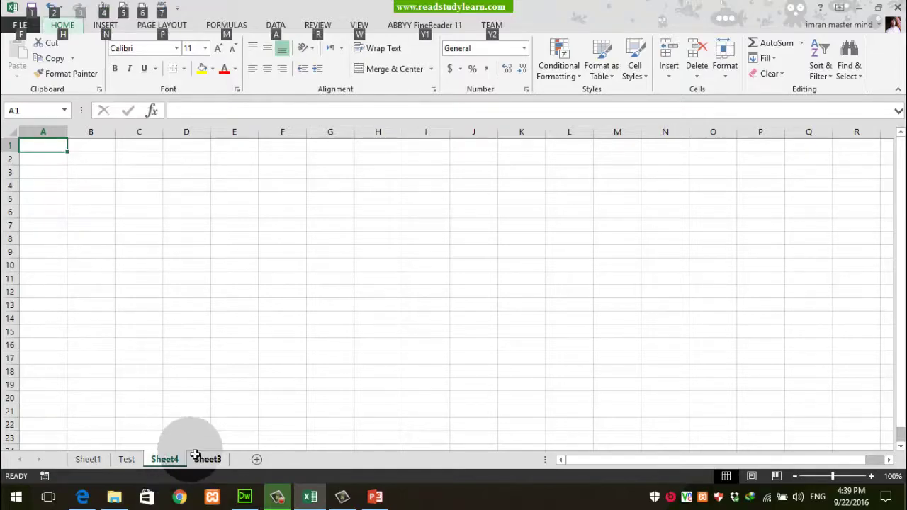
Check the presentation slide, return to Excel and delete the Sheet4 worksheet.
key("alt+Tab")
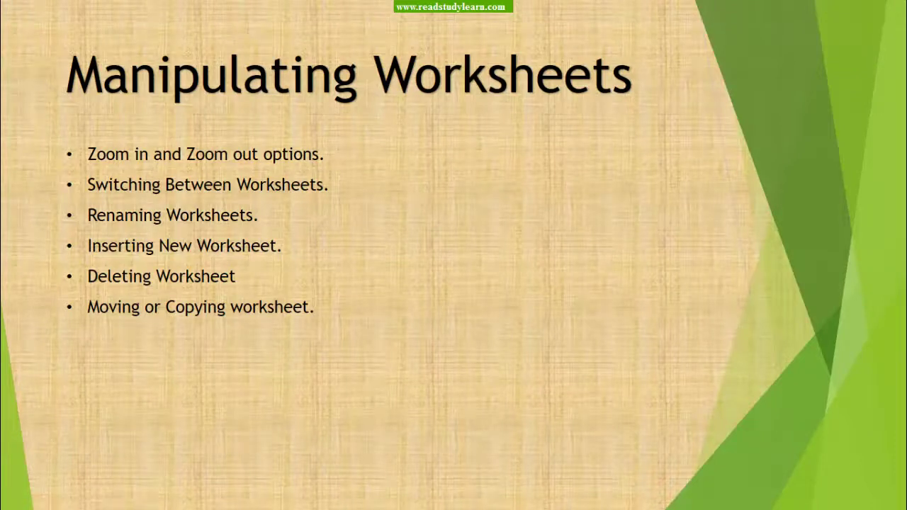
key("alt+Tab")
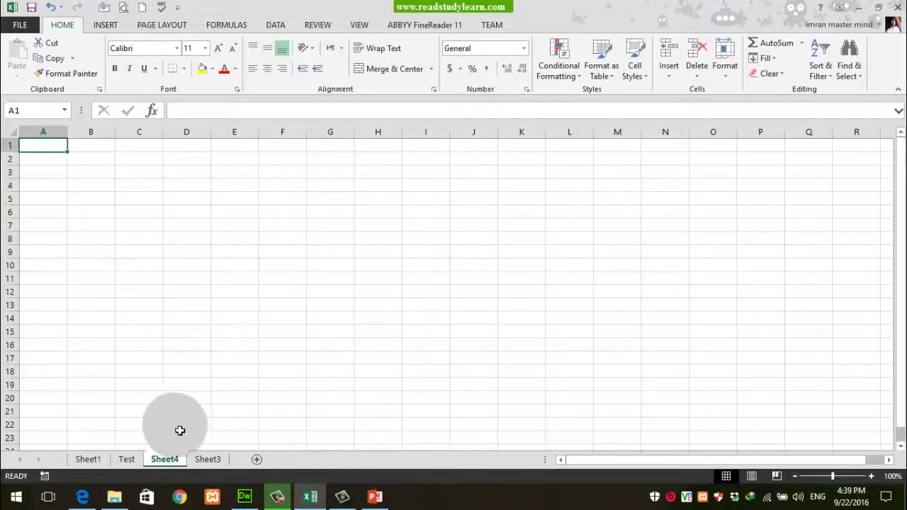
right_click(164, 461)
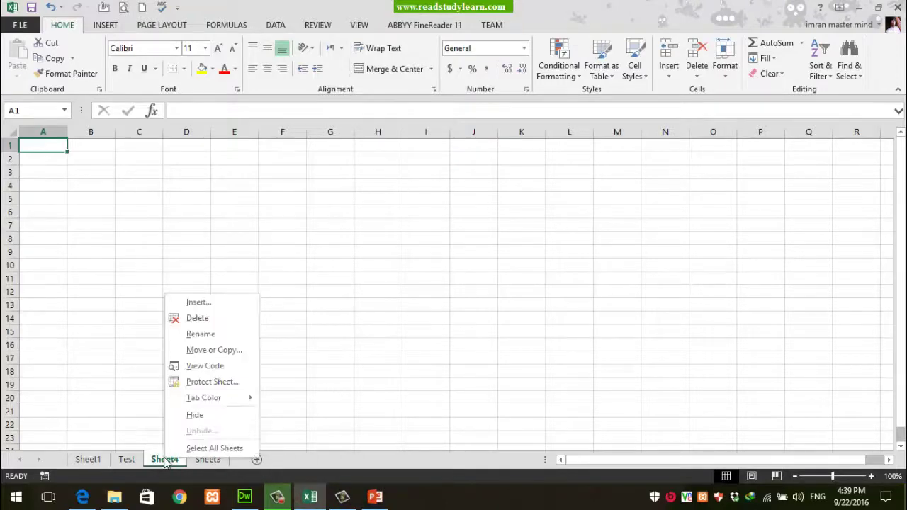
left_click(200, 323)
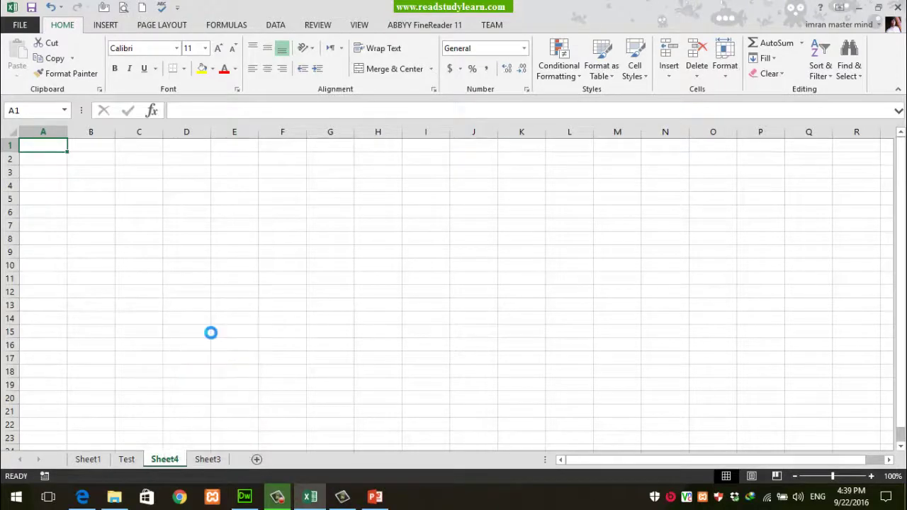
right_click(126, 460)
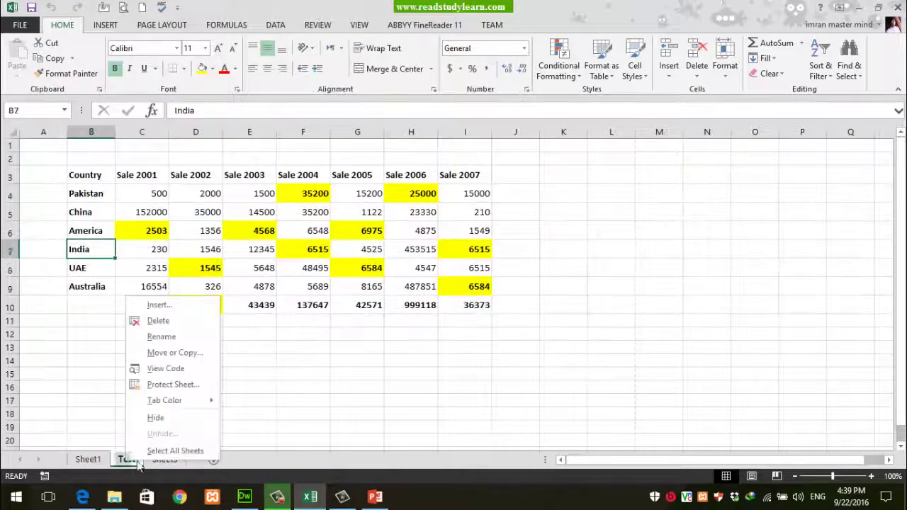
left_click(152, 319)
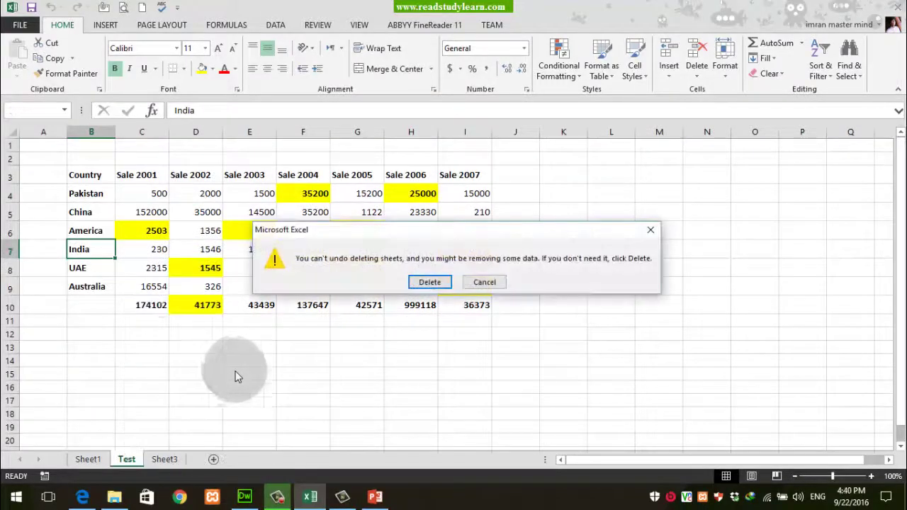
left_click(485, 282)
Delete the Sheet1 worksheet and select an empty cell below the sales table on the Test worksheet.
right_click(100, 460)
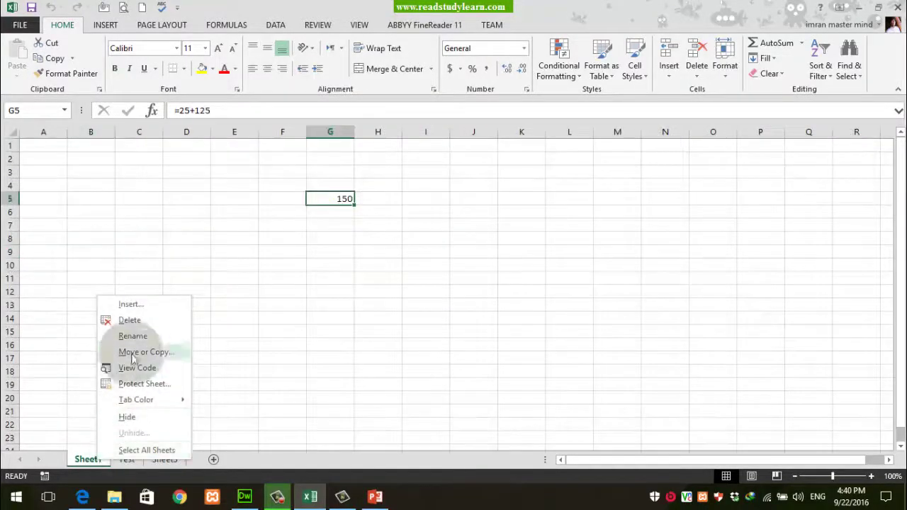
left_click(135, 320)
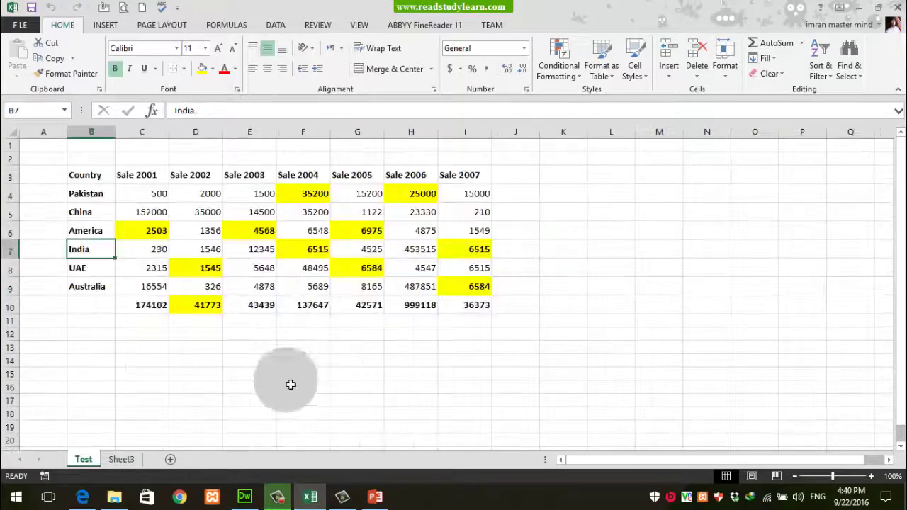
left_click(138, 378)
left_click(145, 398)
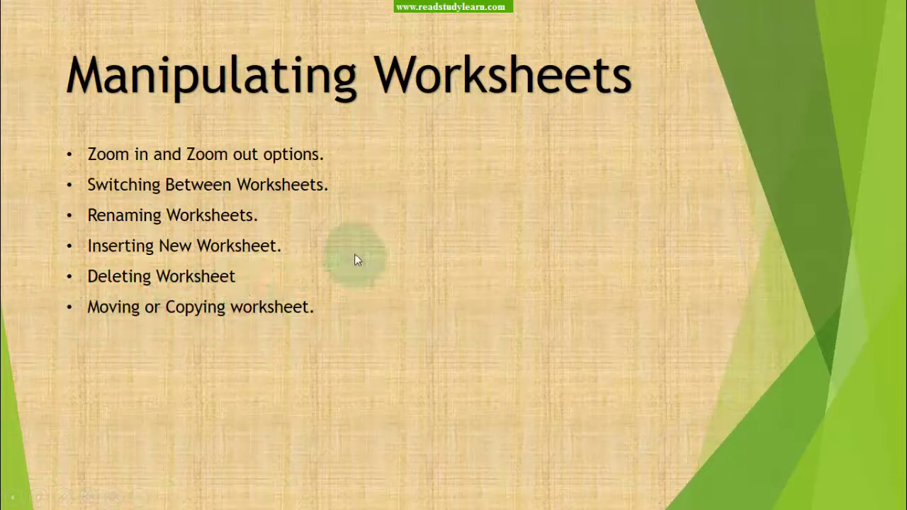
Return to Excel from the presentation slide and copy all cells of the Test worksheet.
key("alt+Tab")
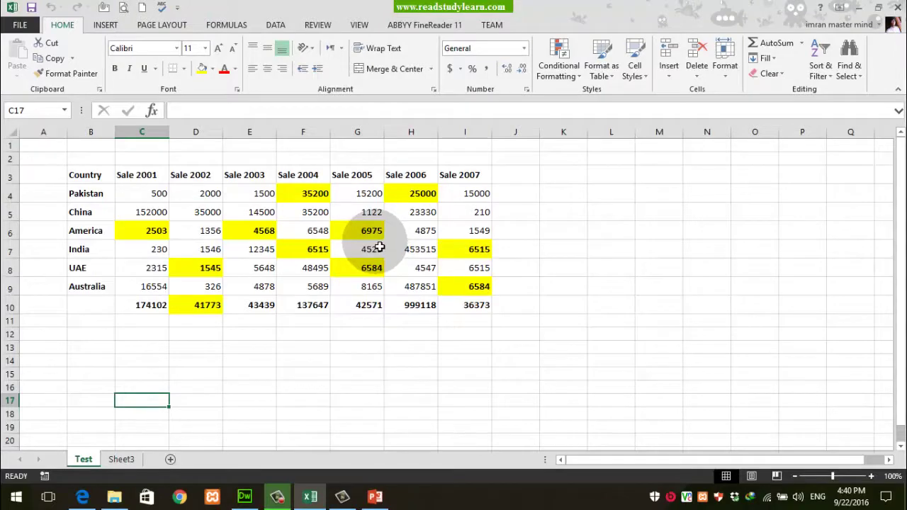
left_click(10, 133)
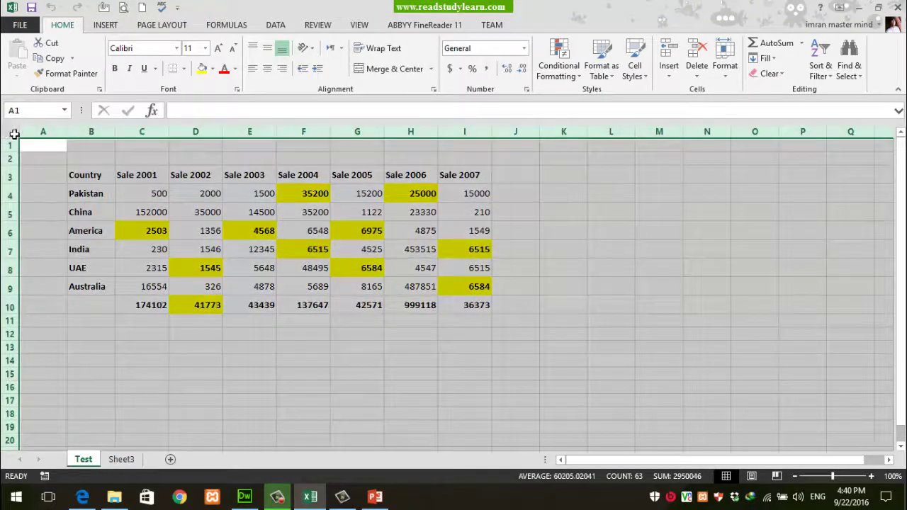
right_click(139, 192)
left_click(164, 215)
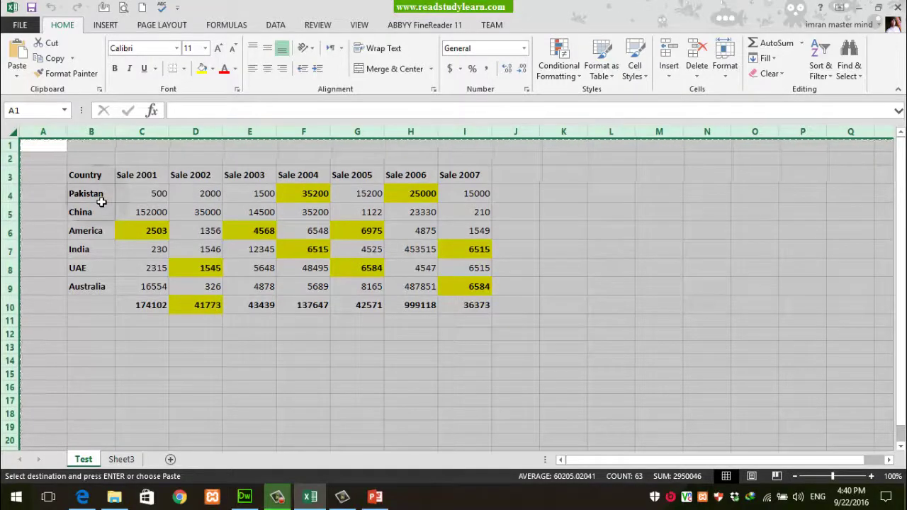
left_click(124, 251)
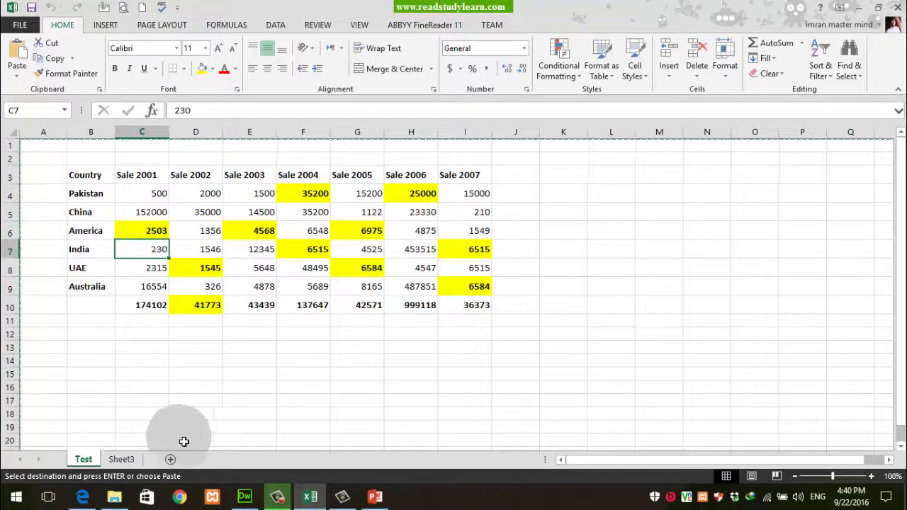
Move the Test worksheet before Sheet3 within Book1 using Move or Copy.
right_click(84, 458)
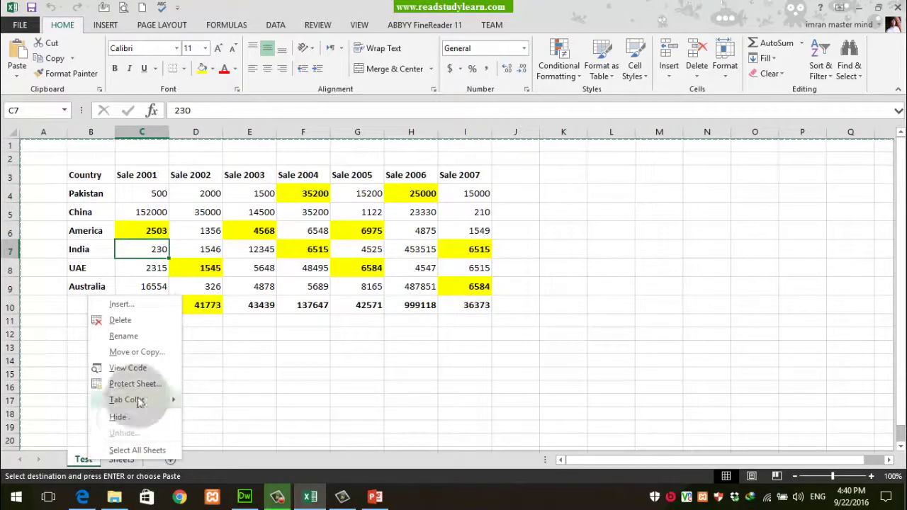
left_click(137, 352)
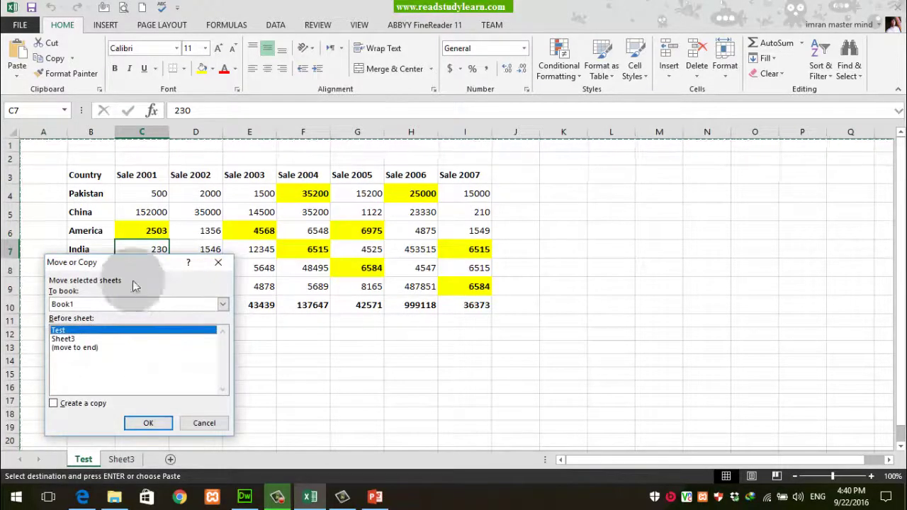
left_click_drag(127, 264, 279, 243)
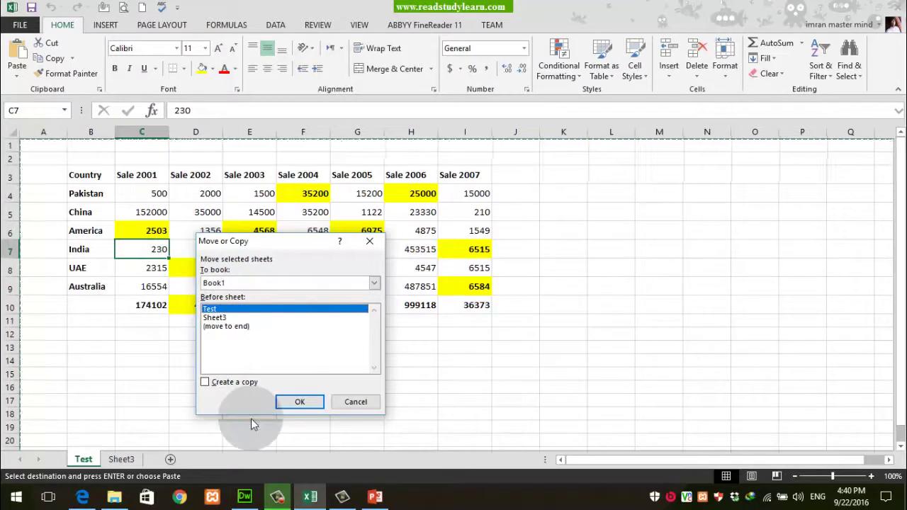
left_click(229, 326)
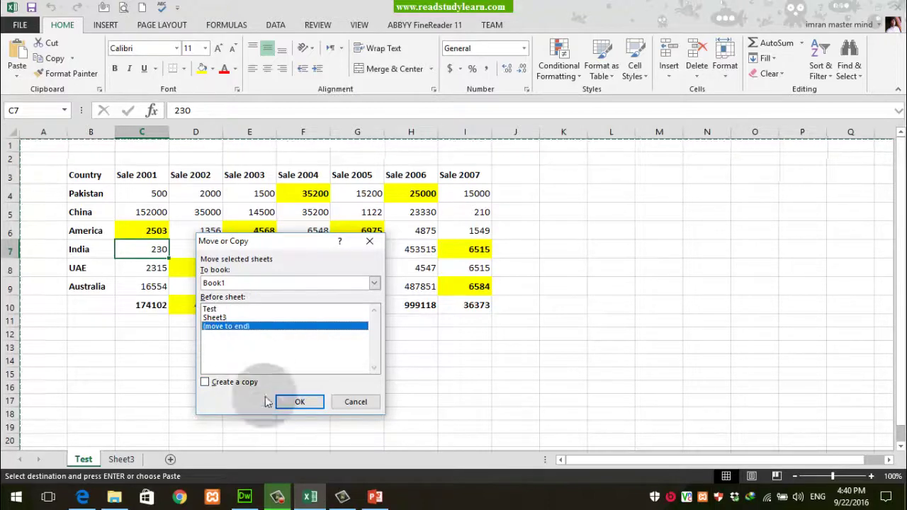
left_click(218, 318)
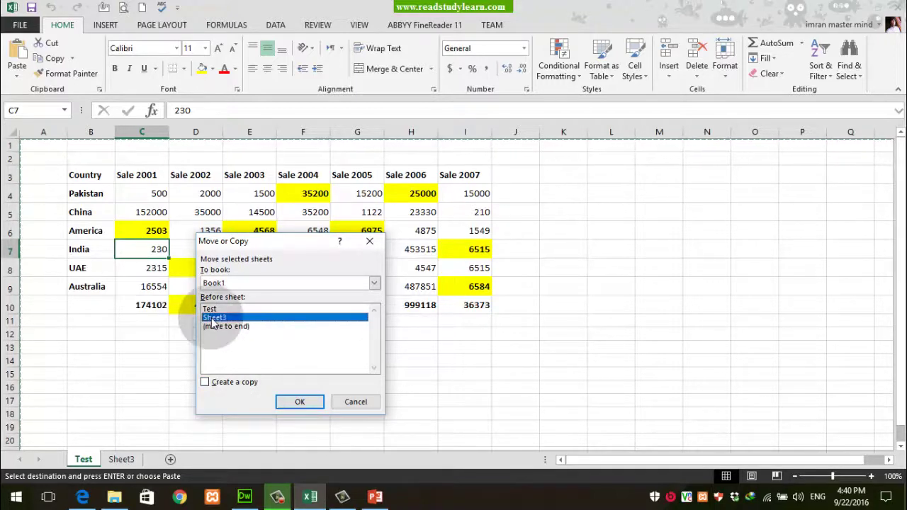
left_click(294, 401)
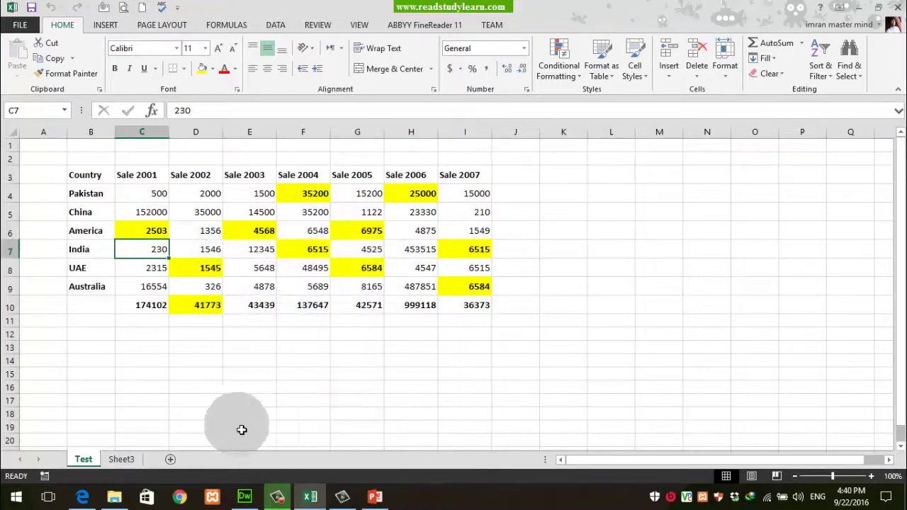
Create a copy of the Sheet3 worksheet at the end of Book1.
left_click(121, 459)
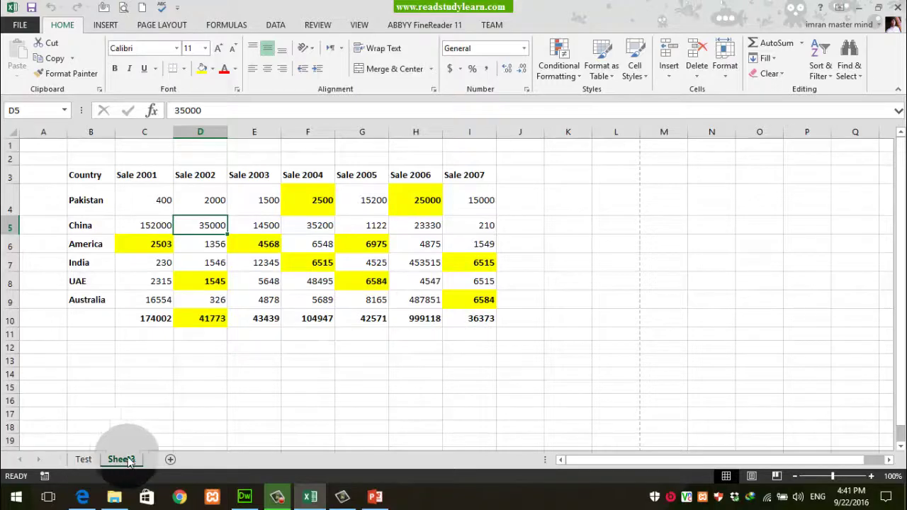
right_click(121, 459)
left_click(173, 348)
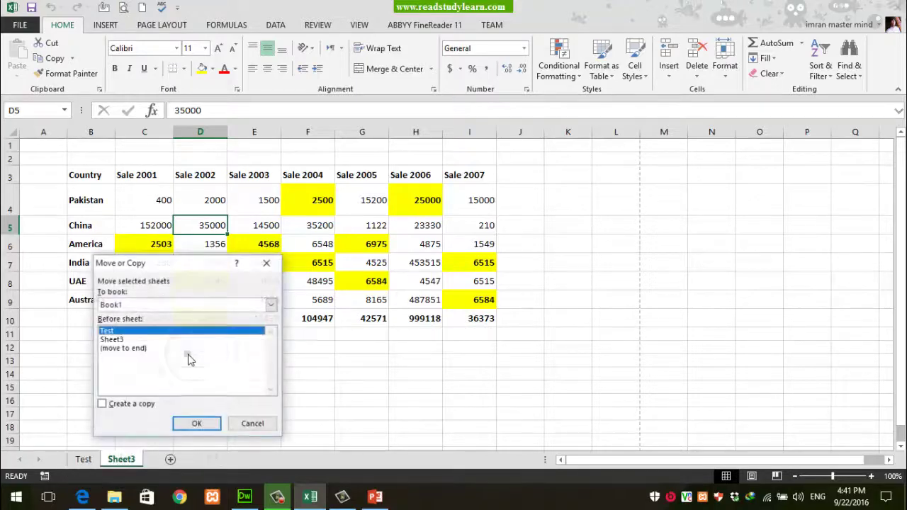
left_click(122, 349)
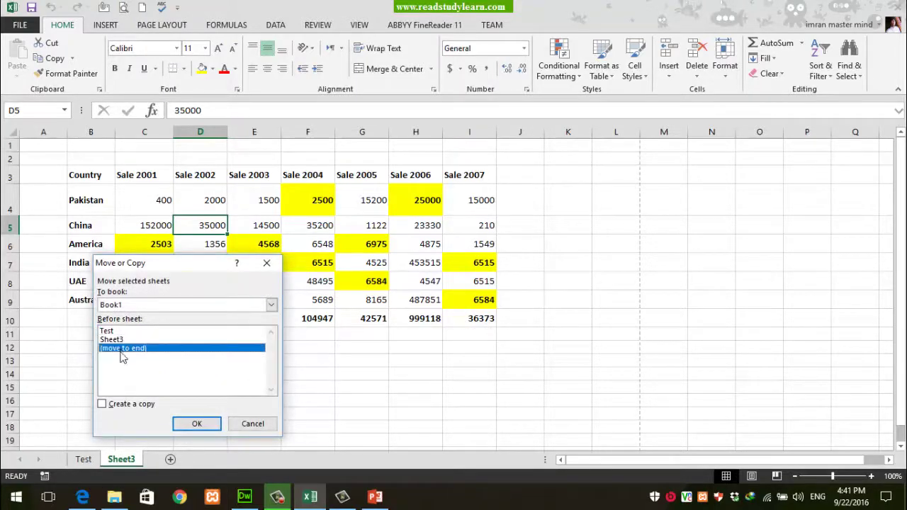
left_click(114, 405)
left_click(196, 423)
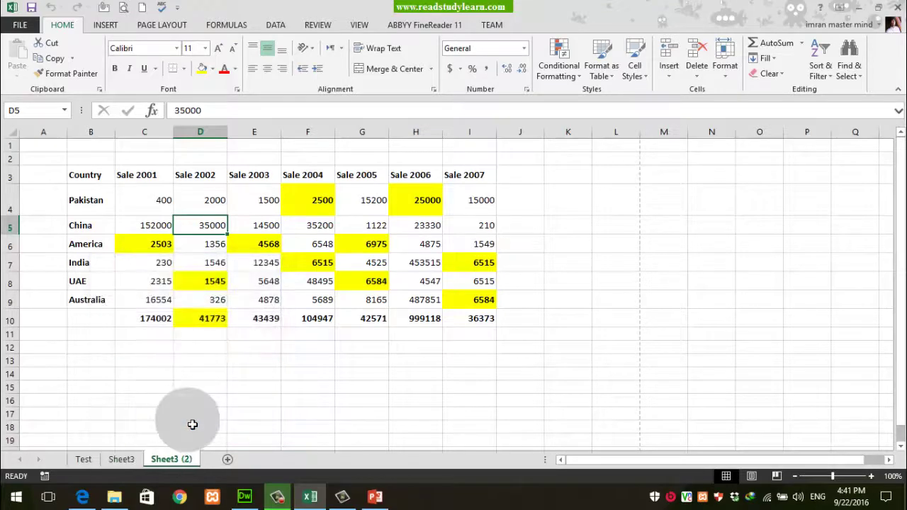
Switch between the Test, Sheet3 and Sheet3 (2) worksheets to compare their contents, finishing on Sheet3 (2).
left_click(82, 460)
left_click(169, 461)
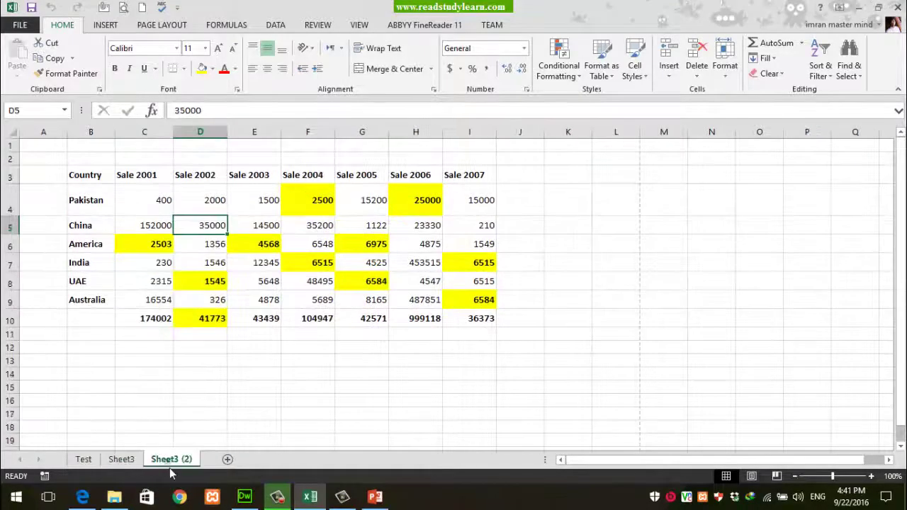
left_click(121, 460)
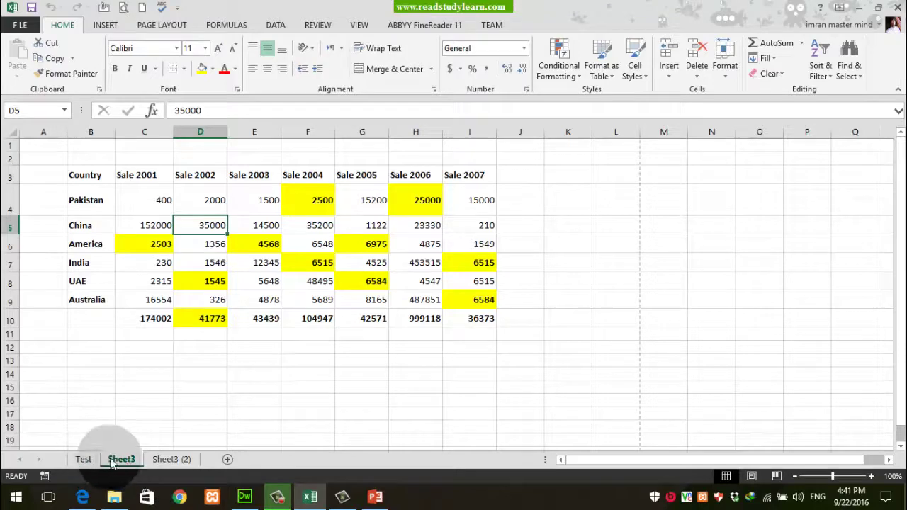
left_click(83, 459)
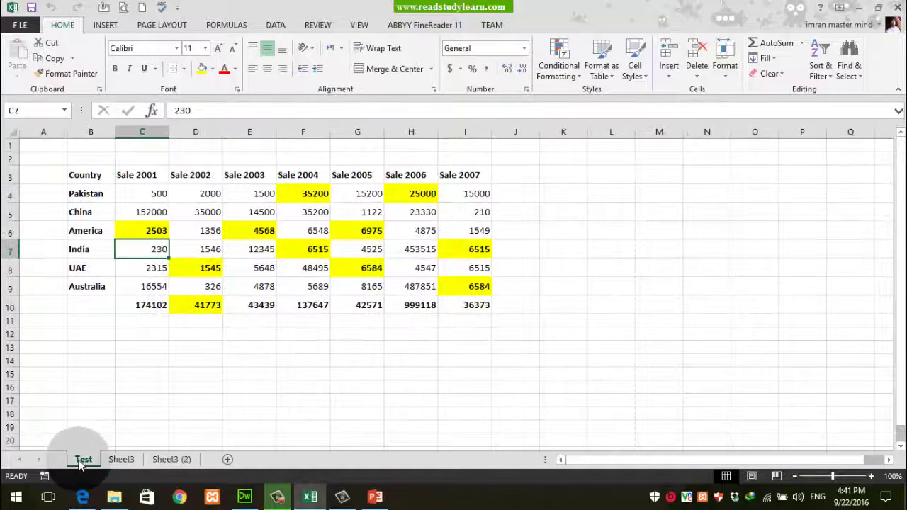
left_click(170, 460)
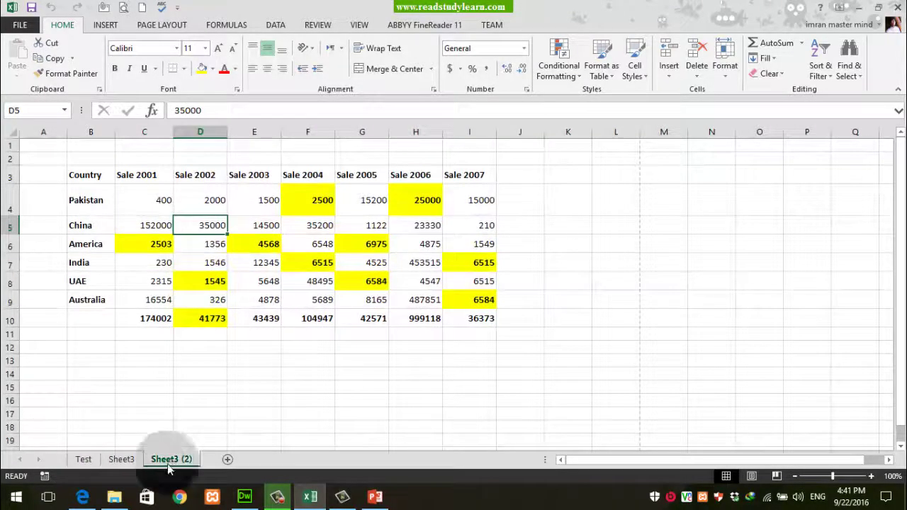
Move the Test worksheet to the end, after Sheet3 (2), and switch to the PowerPoint slide.
left_click(83, 460)
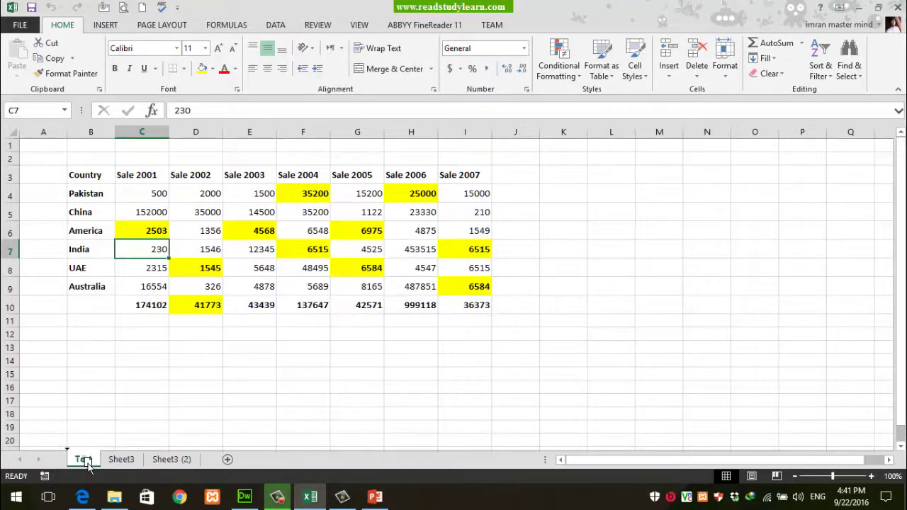
mouse_move(87, 461)
left_mouse_down()
mouse_move(89, 446)
mouse_move(120, 442)
left_mouse_up()
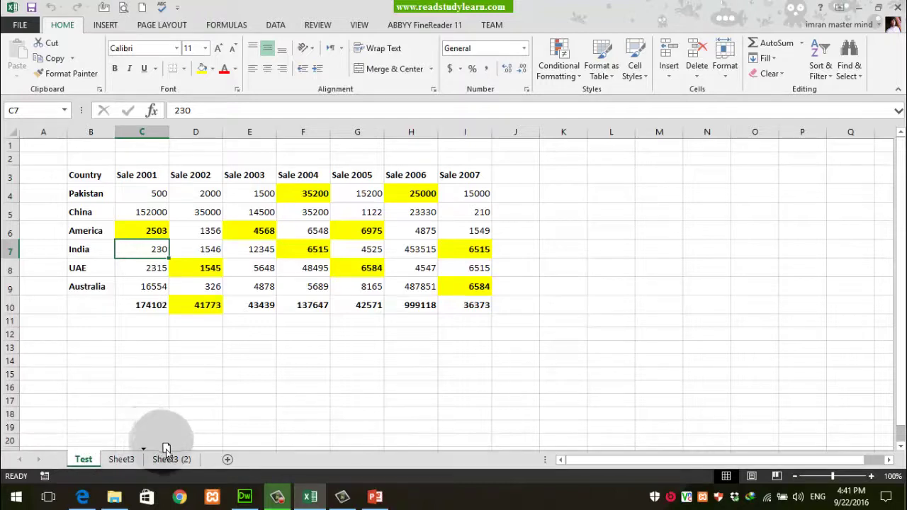
left_click_drag(168, 460, 192, 459)
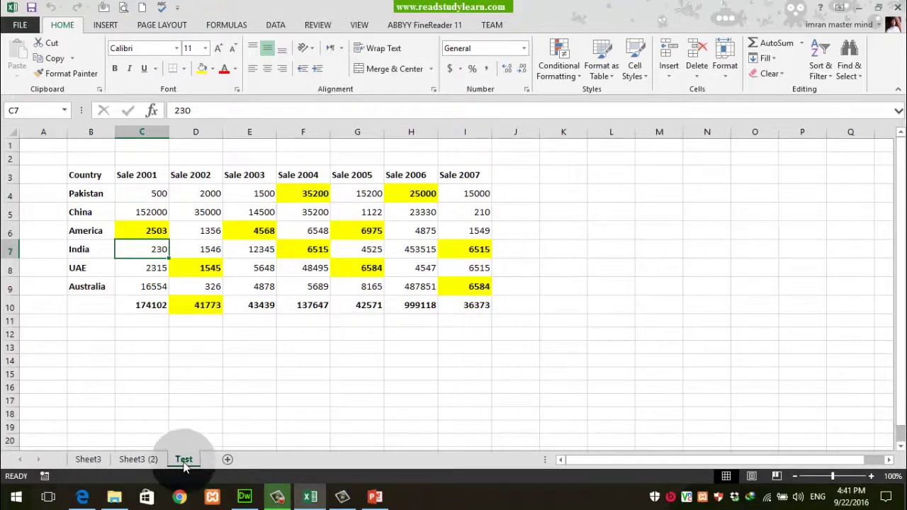
left_click(371, 490)
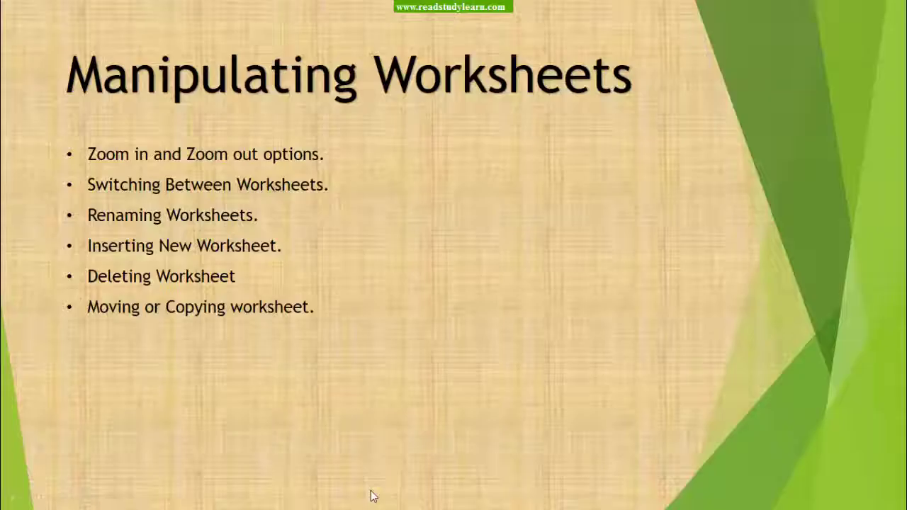